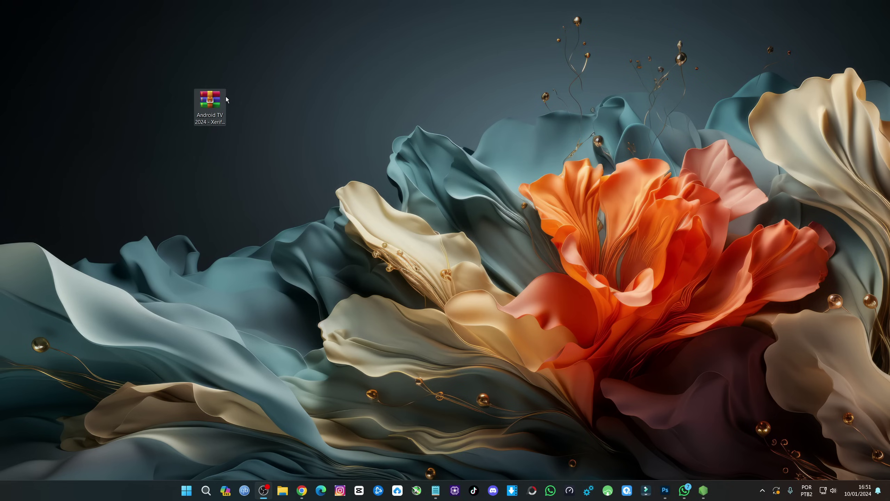
Extract the Android TV 2024 zip archive onto the desktop with WinRAR and place the extracted folder beside the archive
right_click(215, 104)
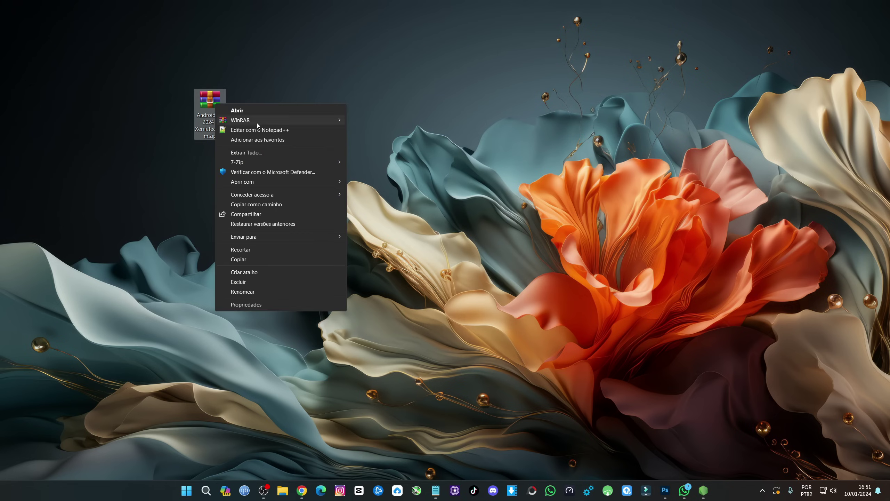
mouse_move(254, 119)
click(359, 154)
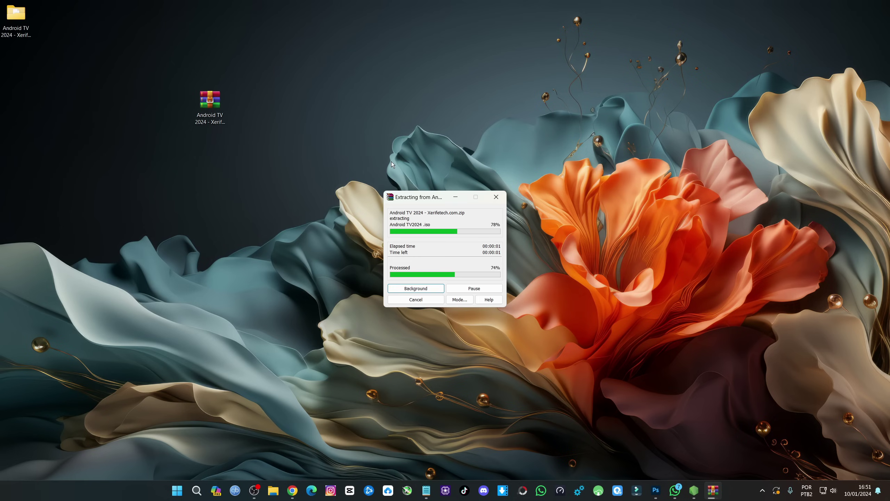
drag(4, 9, 176, 103)
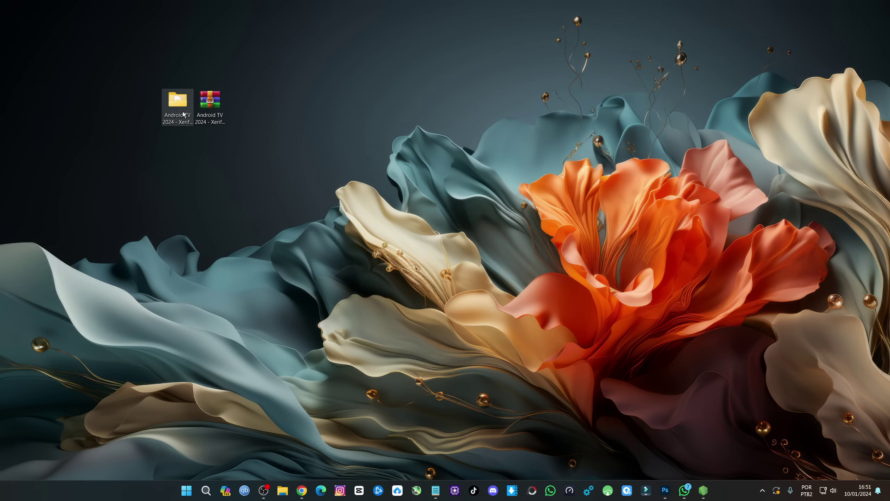
Launch rufus-4.3p.exe from the extracted Android TV 2024 folder and decline its online update checks
double_click(184, 114)
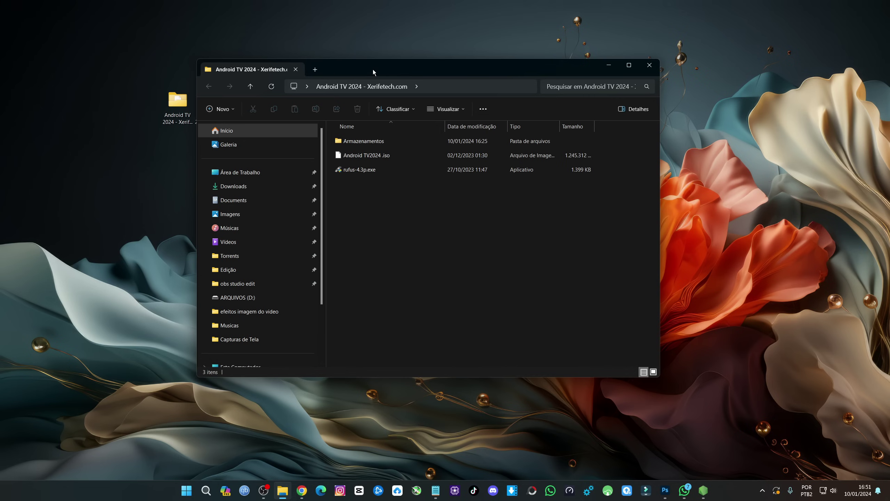
drag(372, 69, 368, 58)
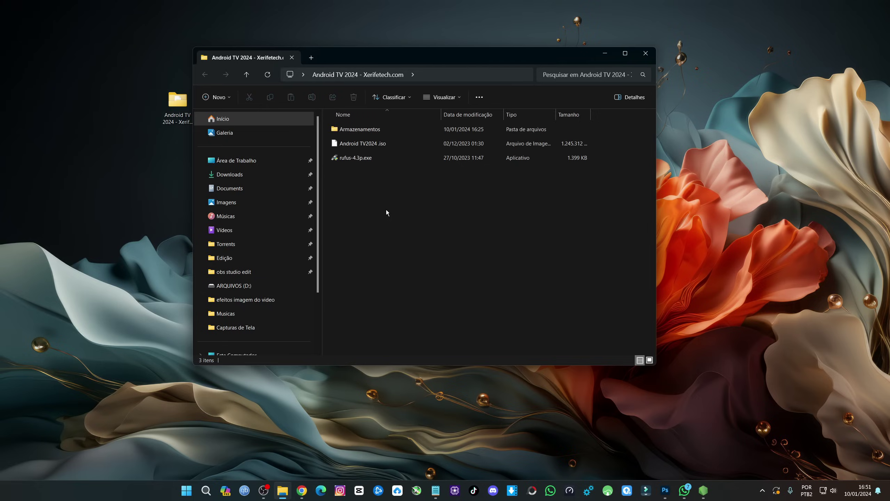
double_click(357, 159)
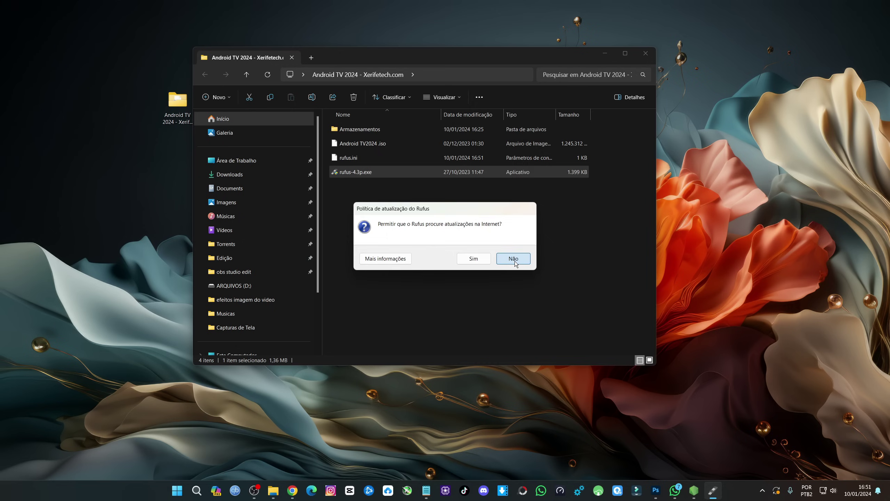
click(514, 259)
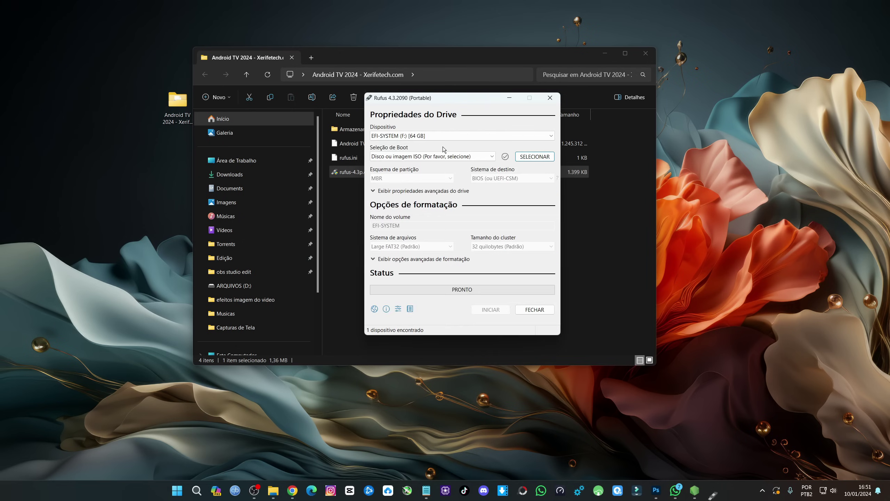
drag(412, 99, 448, 90)
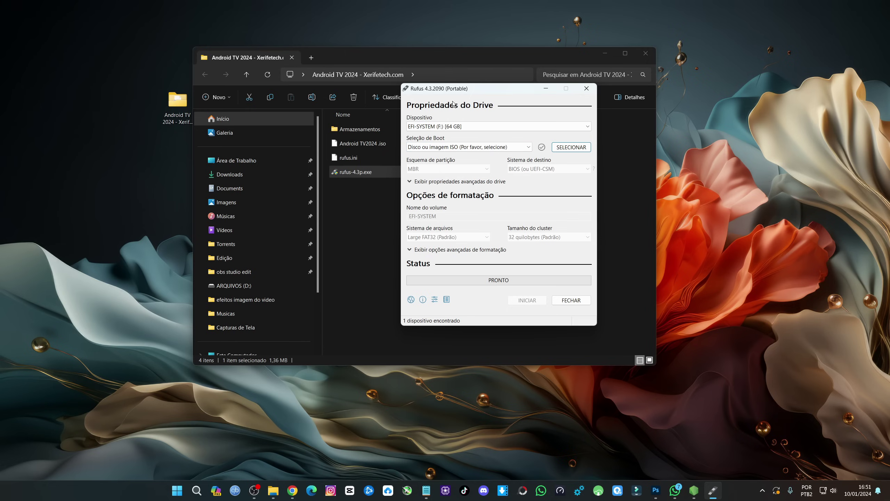
Load Android TV2024 .iso as the boot image in Rufus for the 64 GB EFI-SYSTEM (F:) device
drag(458, 62, 447, 203)
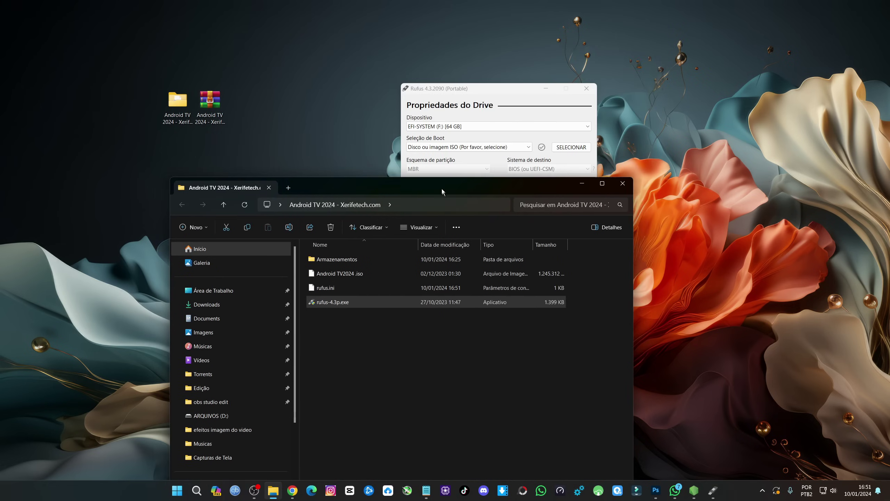
click(551, 128)
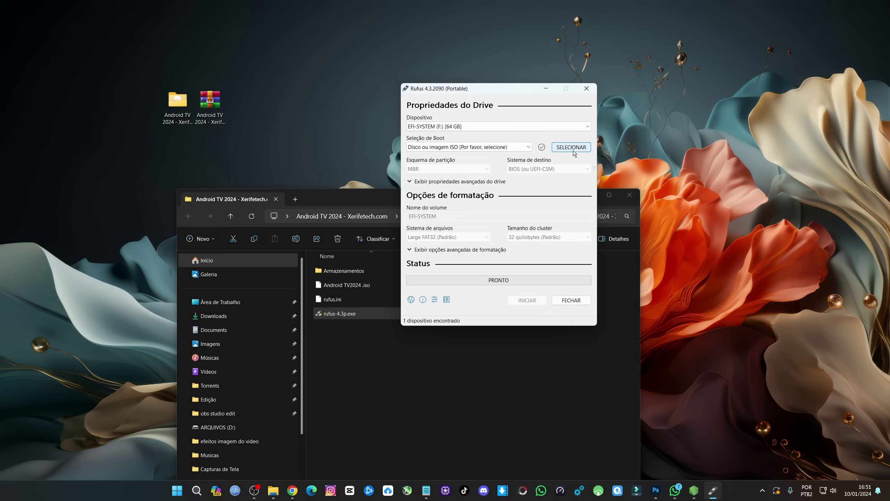
click(367, 389)
click(347, 286)
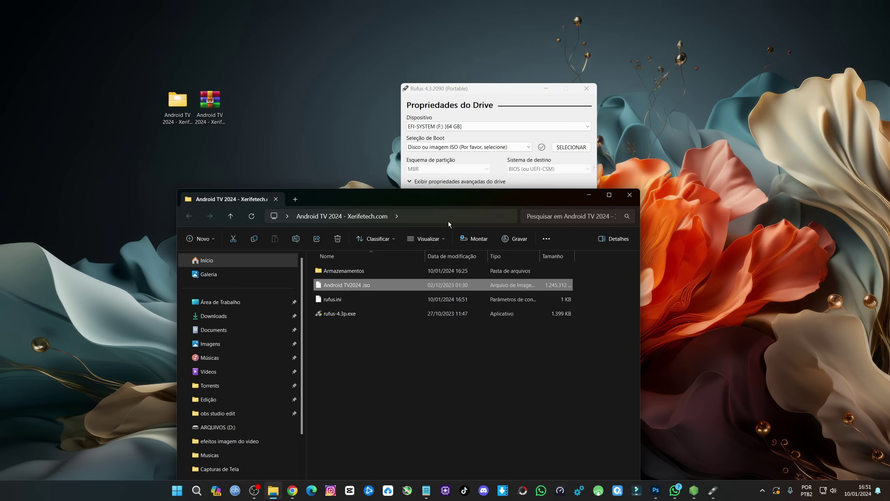
drag(488, 168, 488, 168)
drag(487, 91, 447, 82)
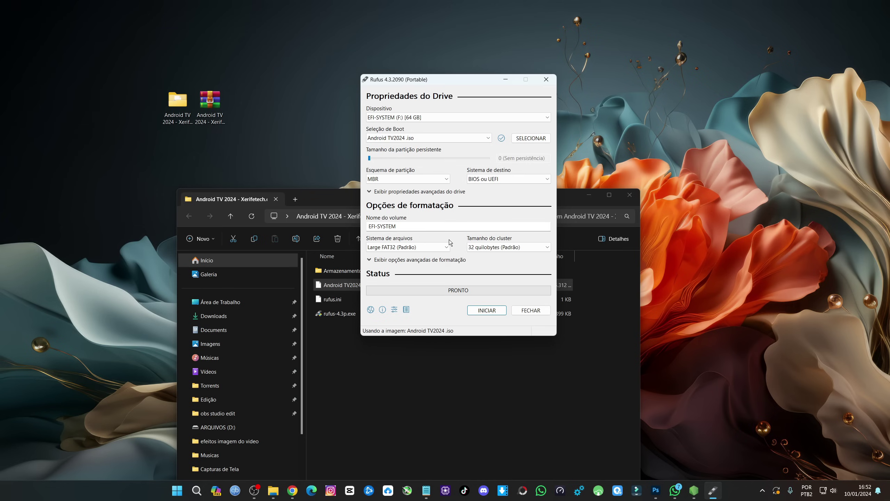
drag(410, 81, 422, 69)
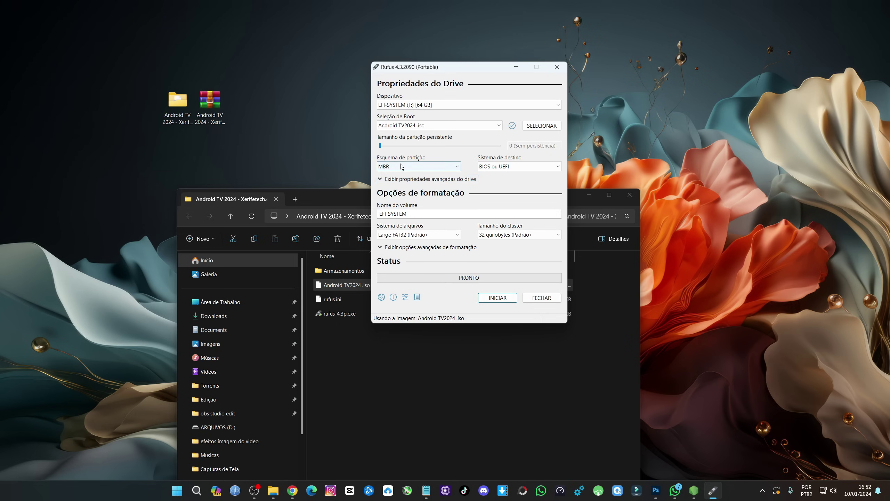
Open the Armazenamentos folder and examine the storage archives, such as data2GB.zip and data4GB.zip
drag(351, 194, 358, 168)
double_click(365, 243)
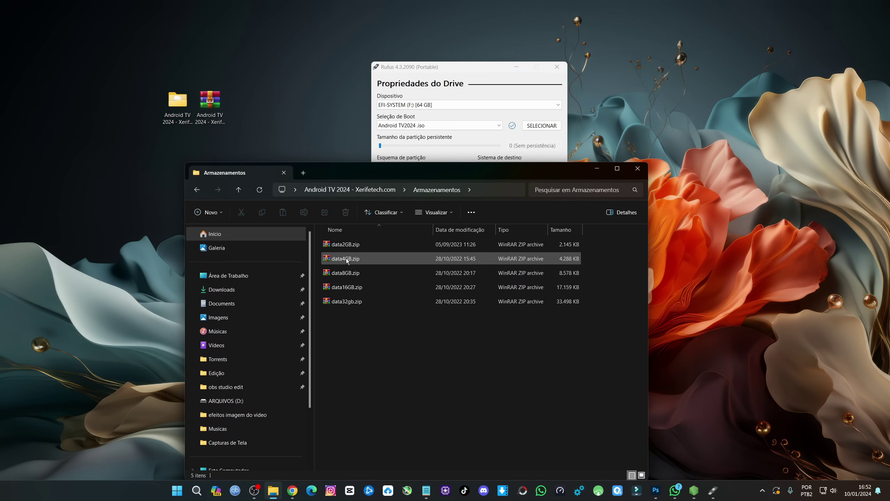
click(350, 247)
click(351, 257)
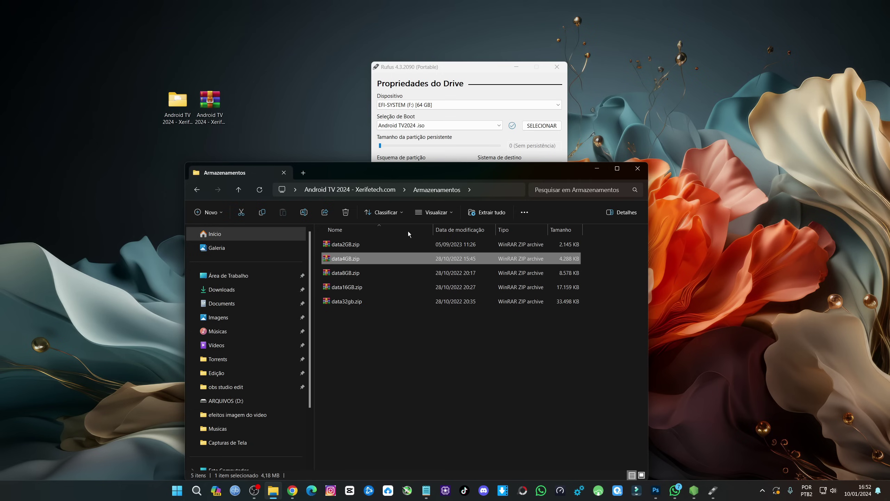
Set the partition scheme in Rufus to GPT
click(437, 146)
click(413, 168)
click(395, 181)
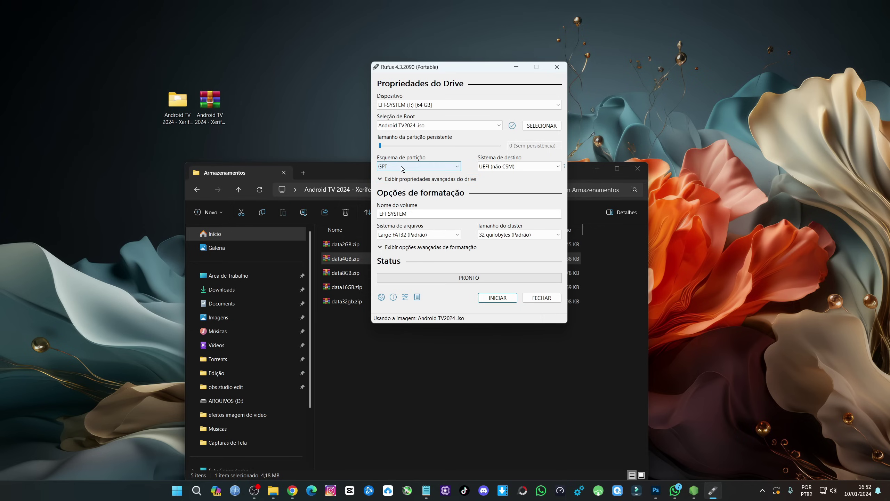
click(355, 337)
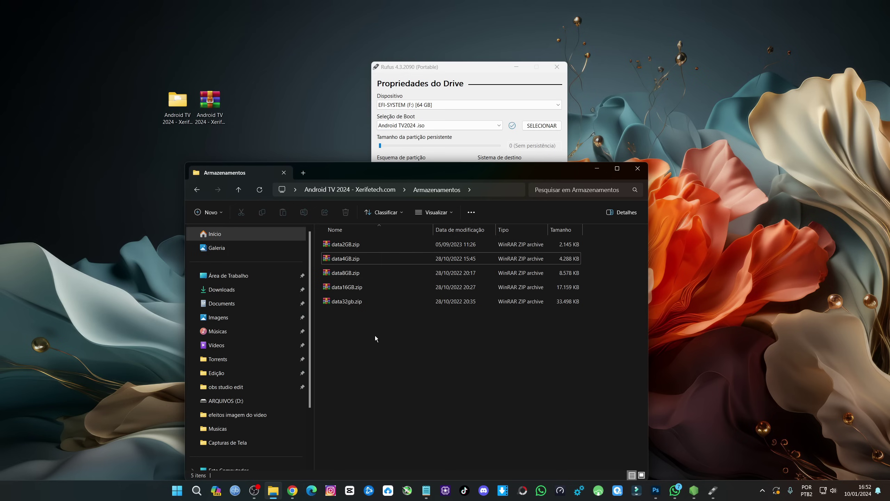
click(412, 83)
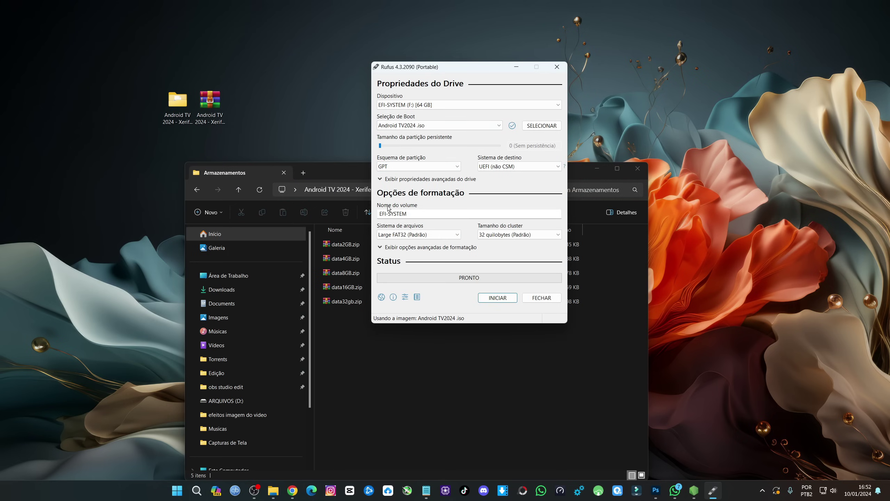
Set the partition scheme in Rufus to MBR for a BIOS or UEFI target system
click(405, 166)
click(408, 178)
drag(412, 69, 408, 64)
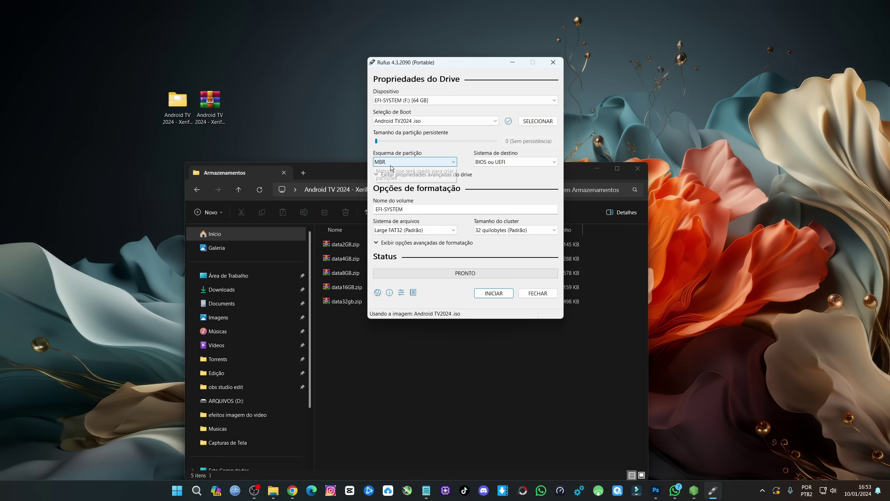
Write the Android TV image to the USB drive, accepting the Syslinux file download, and close Rufus when the write finishes
click(500, 296)
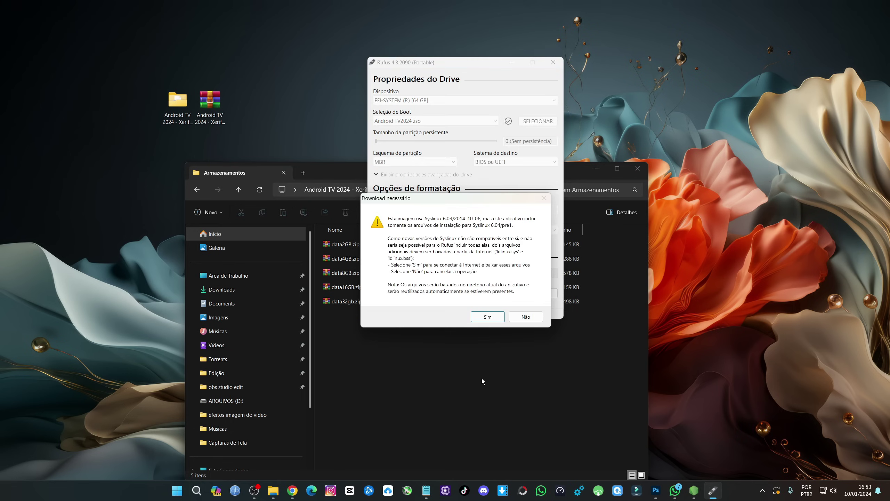
click(493, 317)
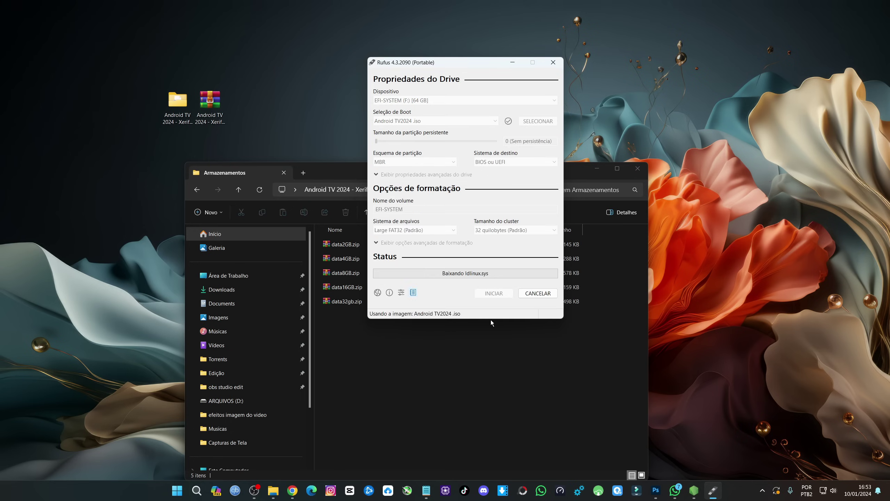
click(476, 289)
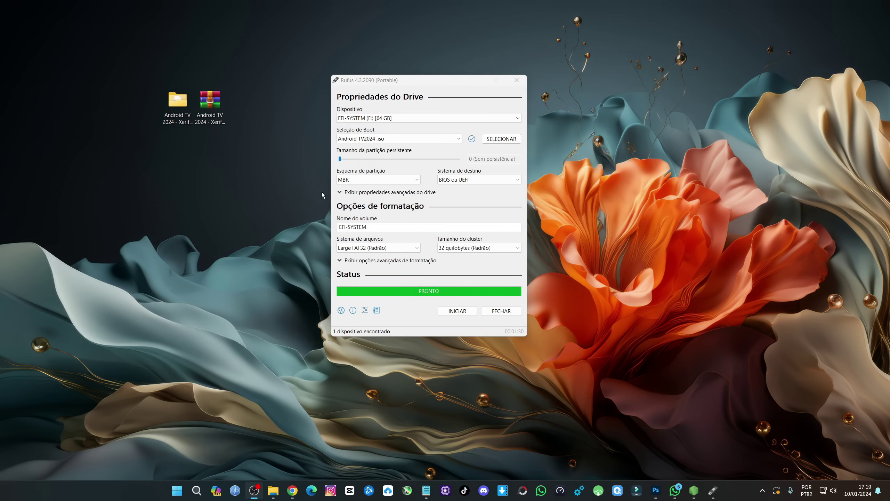
click(500, 311)
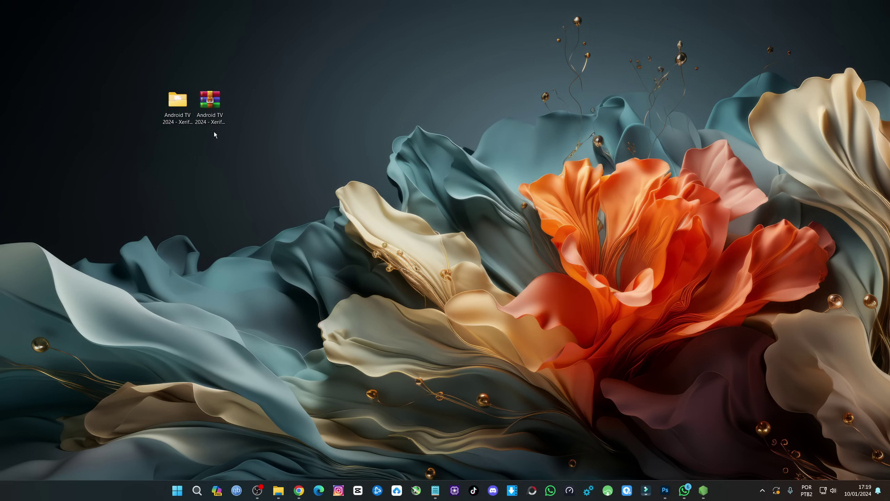
Copy data2GB.zip from the Armazenamentos folder inside the Android TV 2024 folder
double_click(177, 102)
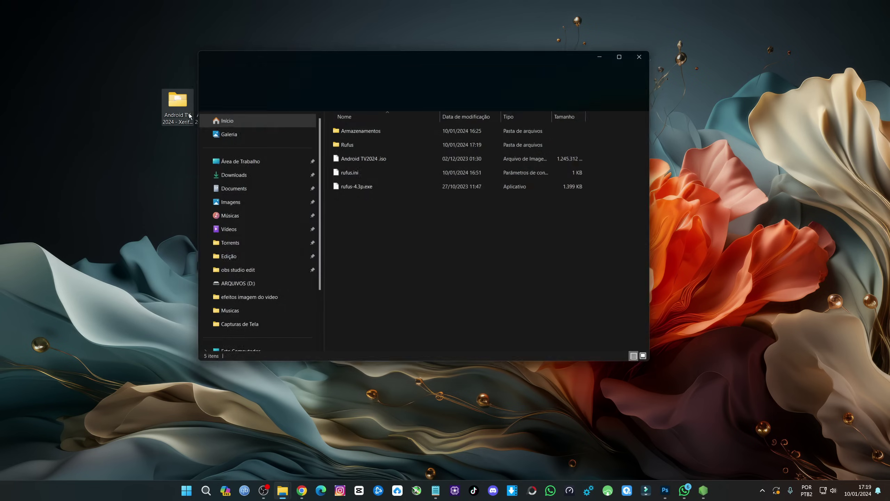
double_click(343, 129)
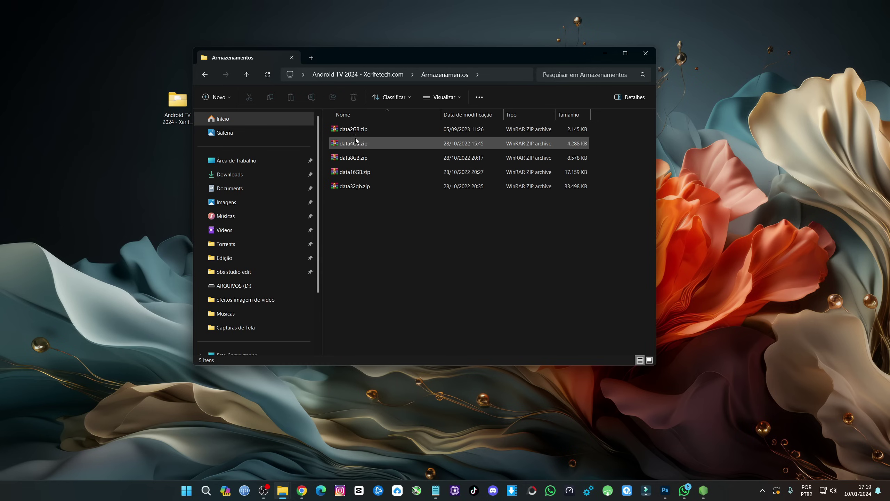
right_click(346, 129)
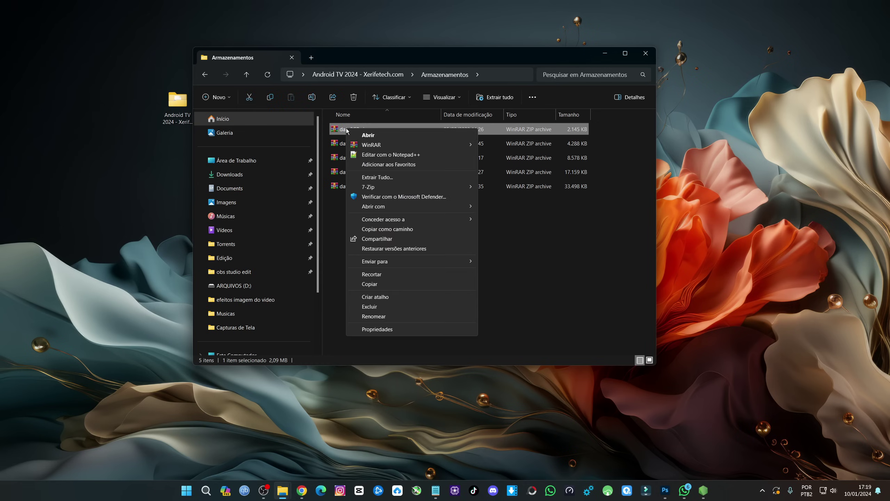
click(372, 284)
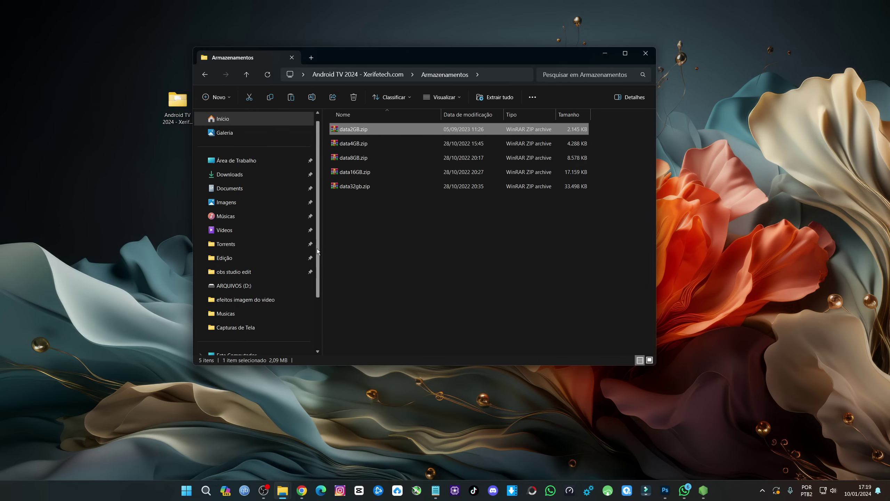
Paste the copied archive into the root of the EFI-SYSTEM (F:) drive
scroll(317, 245, down, 2)
click(255, 296)
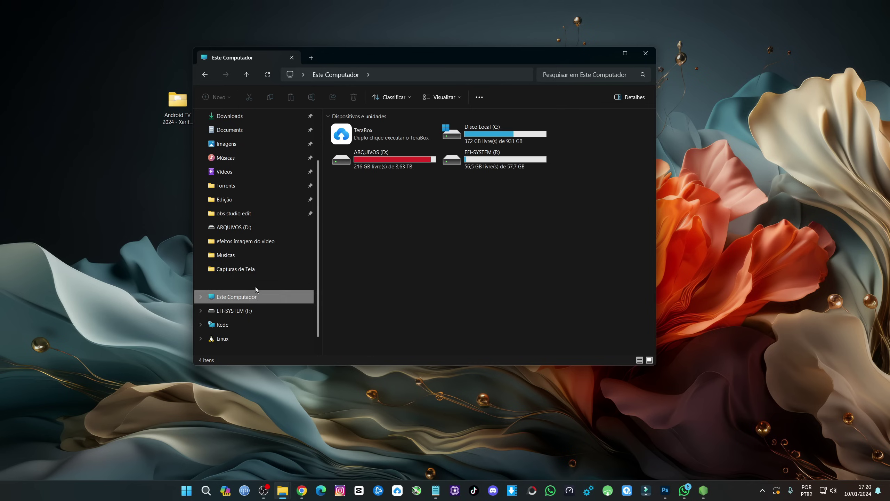
double_click(488, 166)
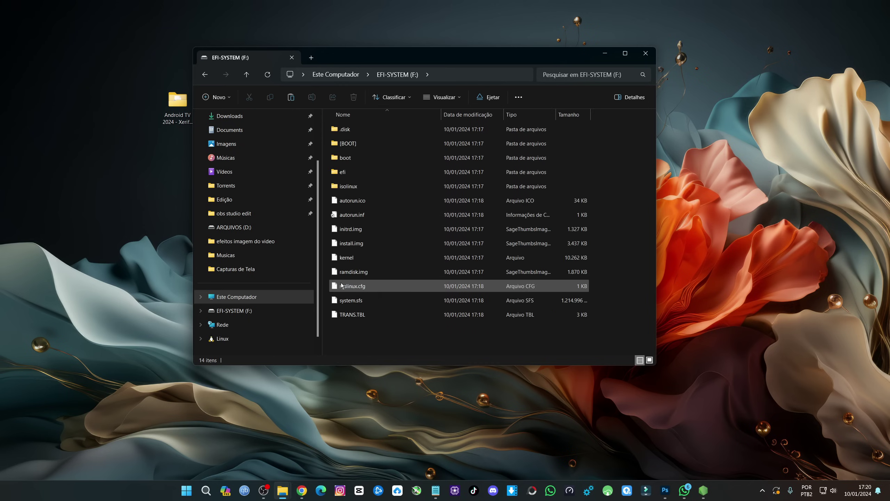
right_click(359, 333)
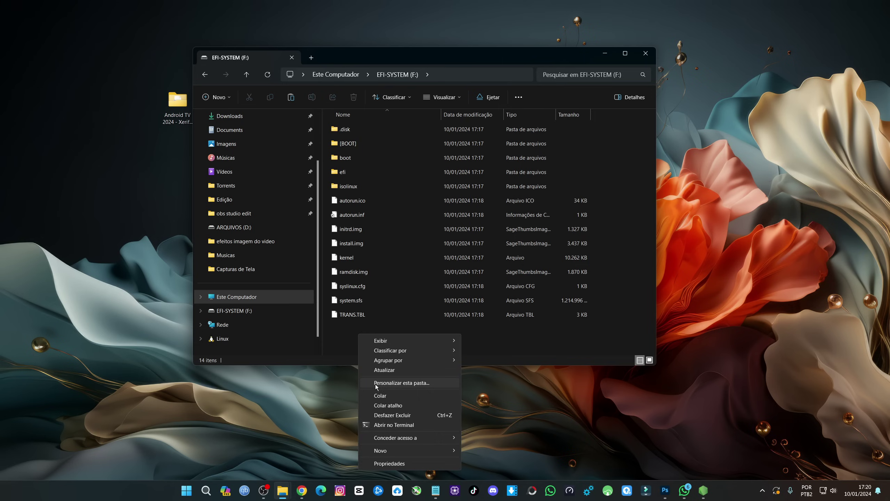
click(379, 395)
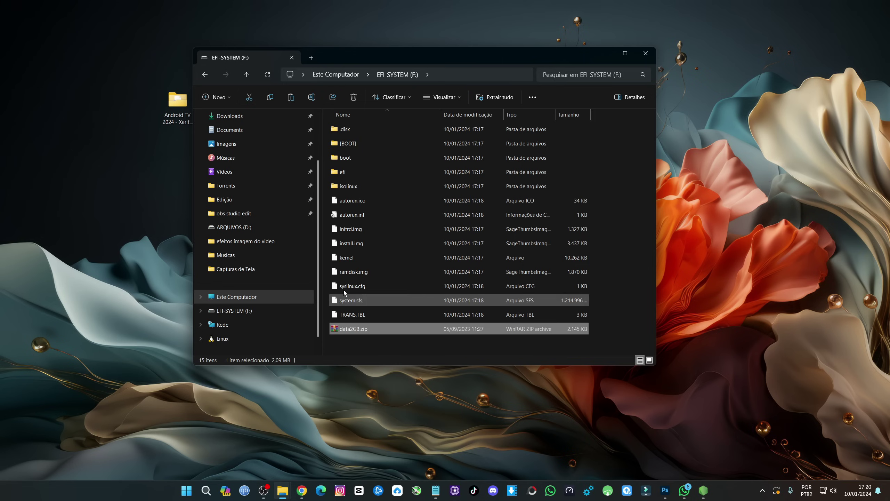
Extract data2GB.zip directly into the root of the EFI-SYSTEM (F:) drive with 7-Zip
right_click(353, 329)
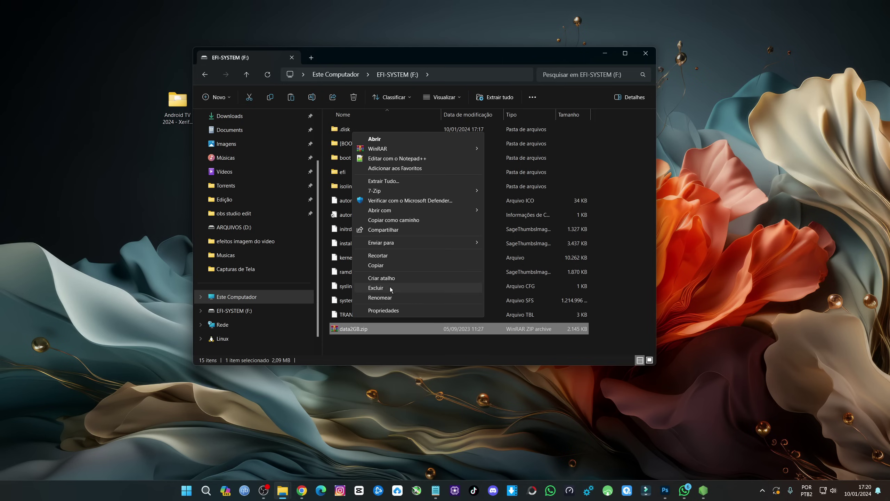
mouse_move(399, 193)
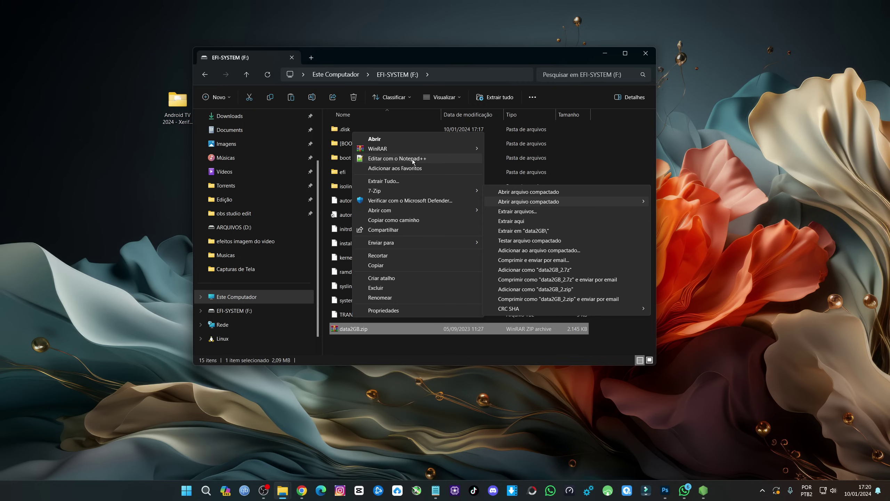
mouse_move(424, 150)
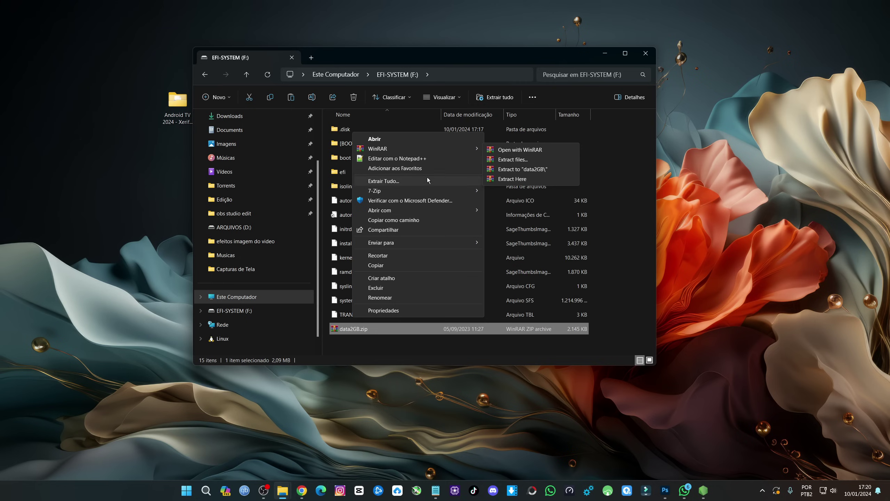
click(511, 220)
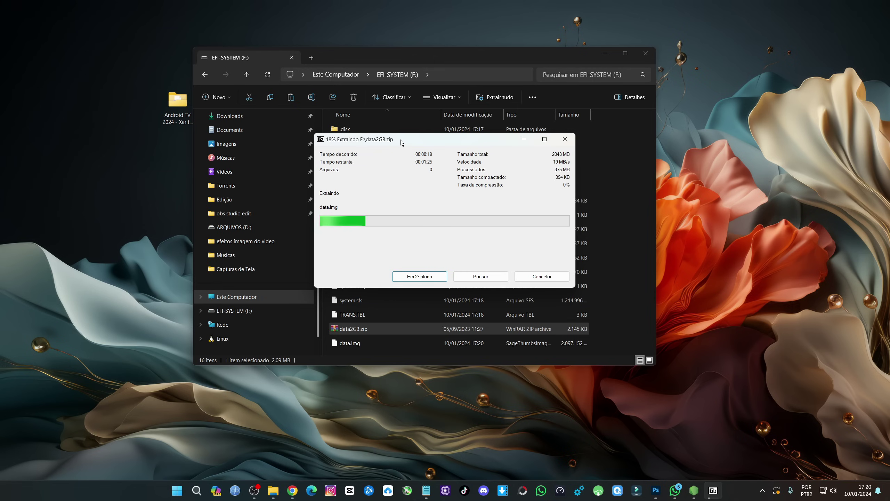
Check the size of the extracted data.img in its file properties and close the EFI-SYSTEM (F:) drive window
drag(401, 139, 444, 100)
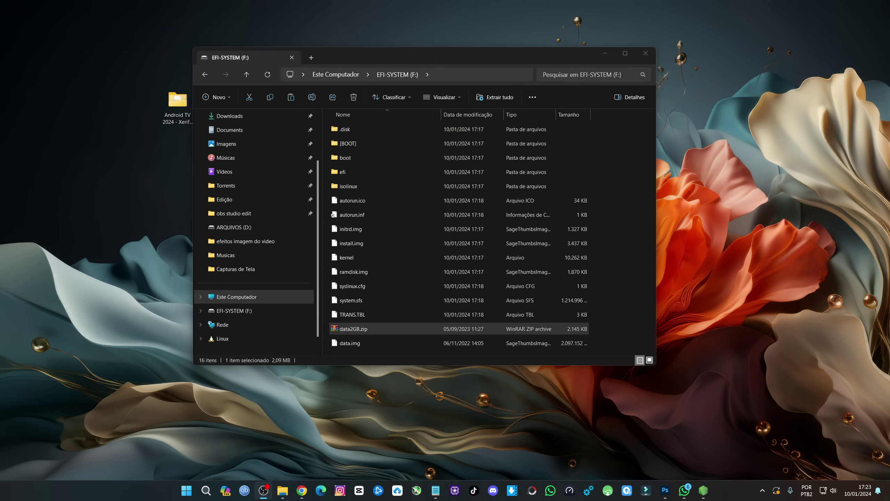
right_click(351, 342)
click(417, 323)
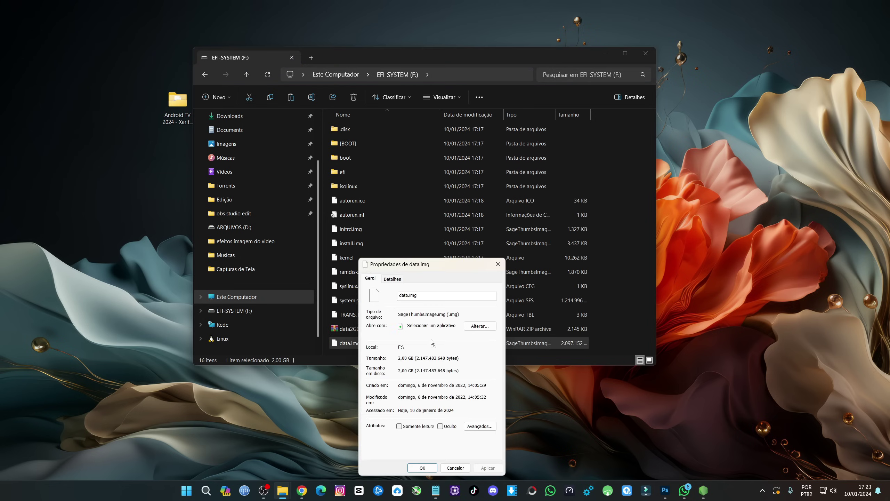
double_click(403, 359)
click(498, 264)
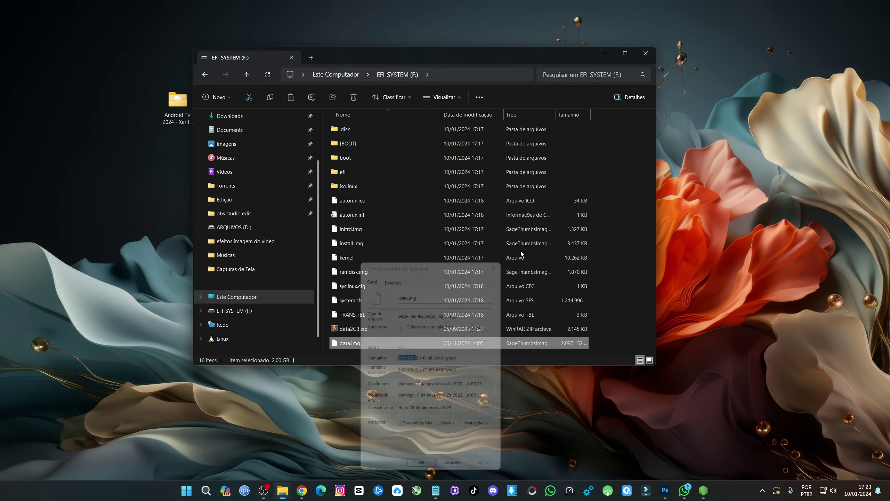
click(645, 54)
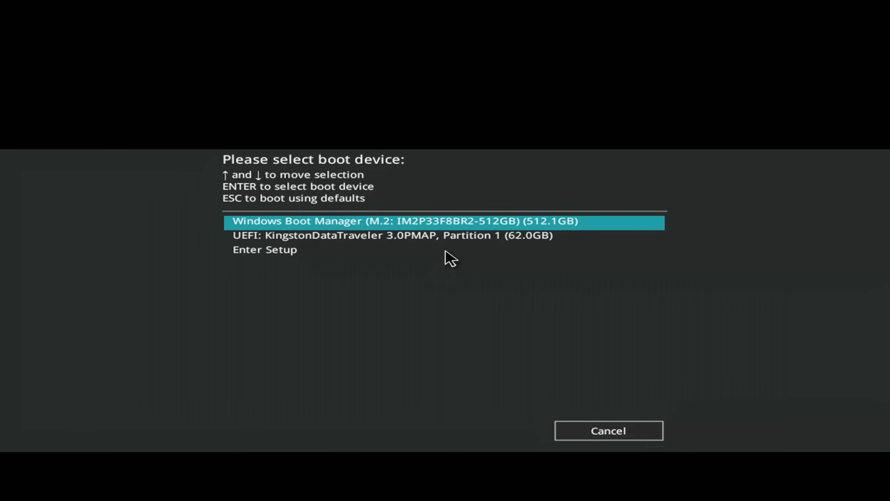
Boot the computer from the UEFI KingstonDataTraveler 3.0 USB drive and start the standard Android TV entry without portable or debug mode
key(Down)
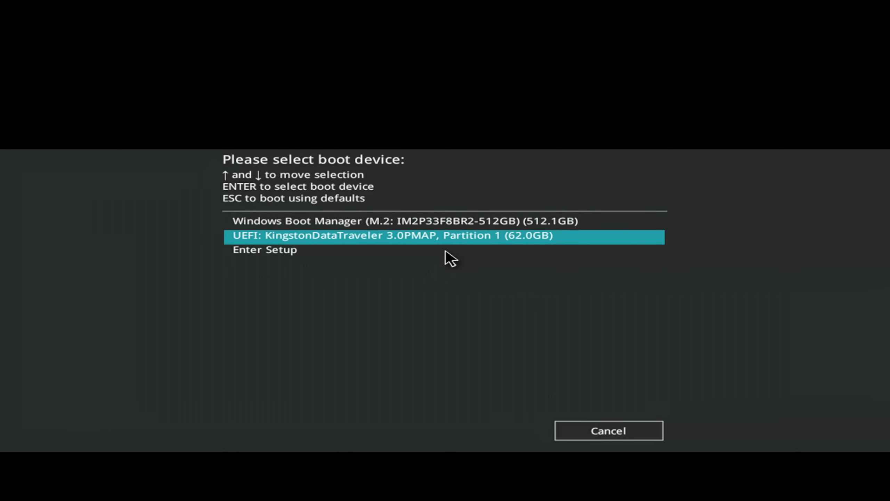
key(Return)
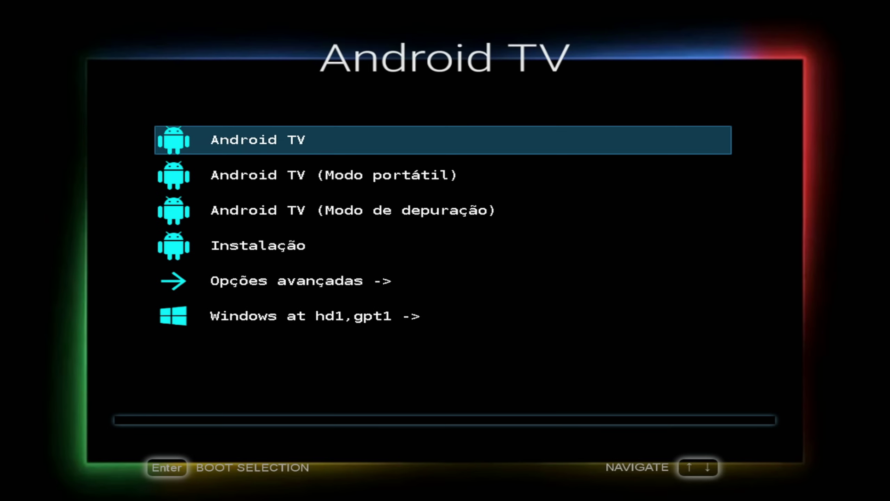
key(Down)
key(Down)
key(Down)
key(Down)
key(Up)
key(Up)
key(Up)
key(Up)
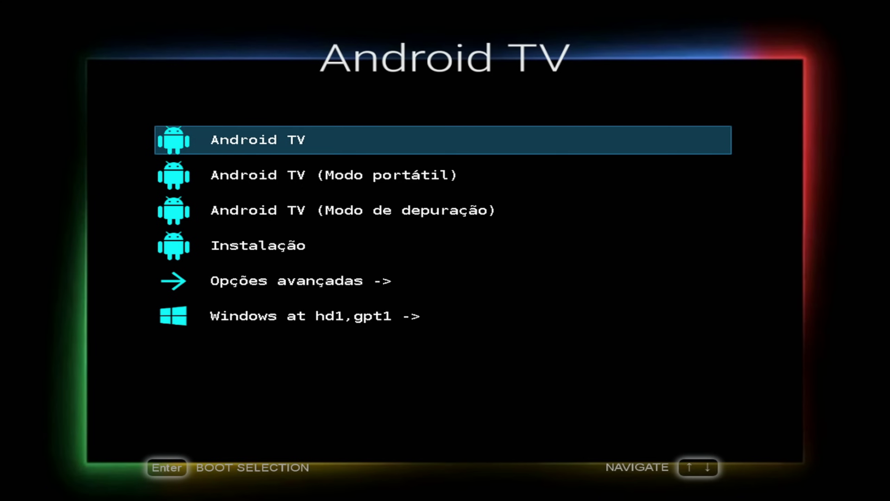
key(Return)
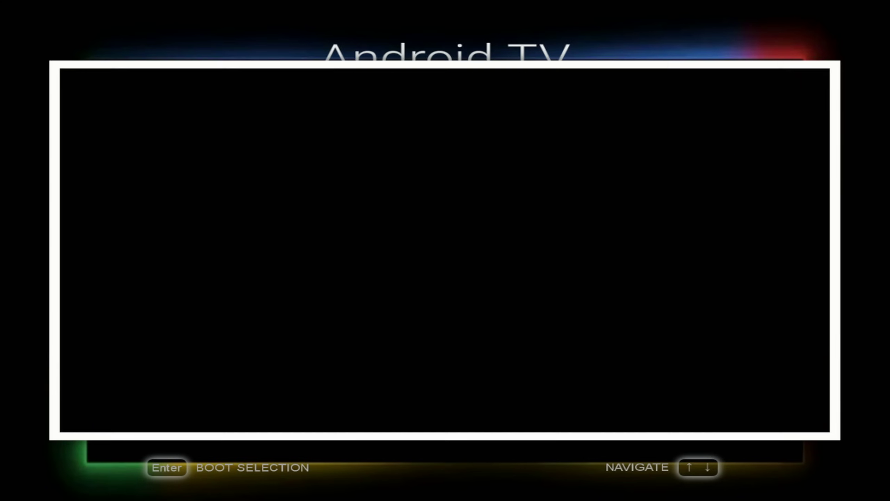